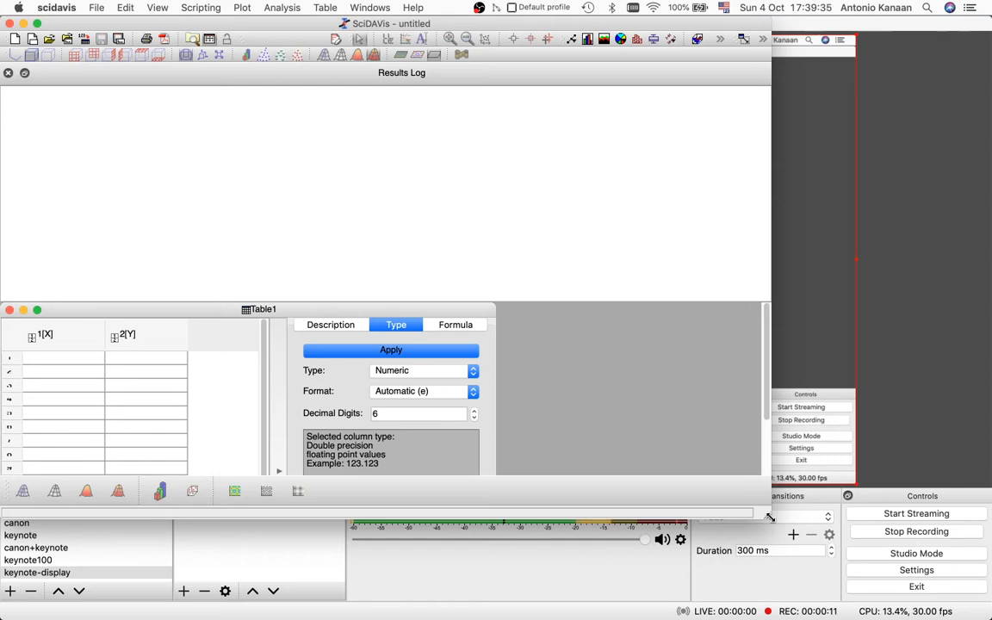
Enlarge the main window to fill the screen, and start an ASCII import with the separator set to SPACE.
left_click_drag(769, 517, 864, 566)
left_click_drag(921, 582, 991, 619)
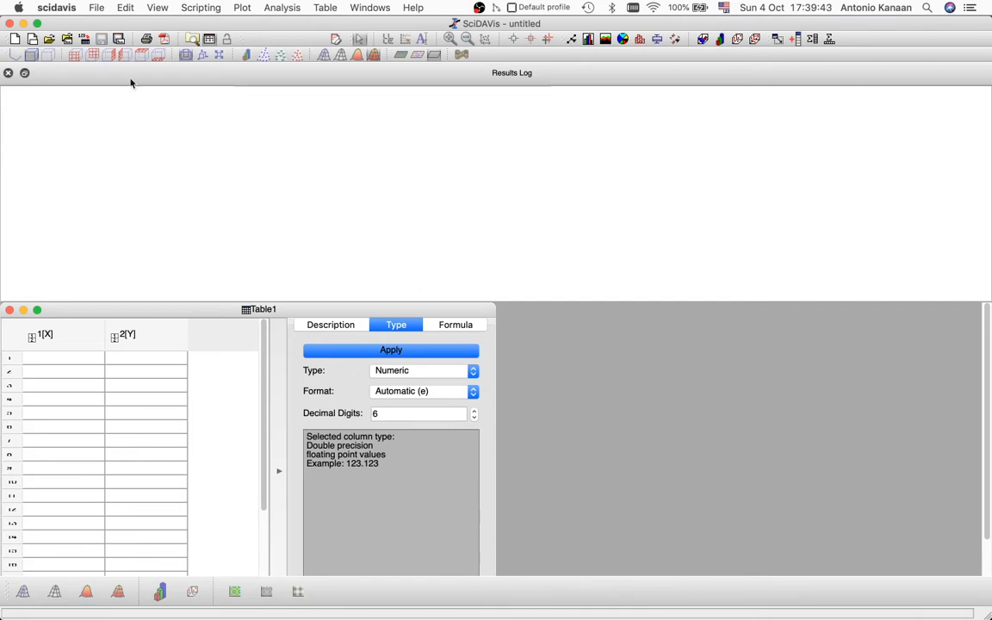
left_click(95, 11)
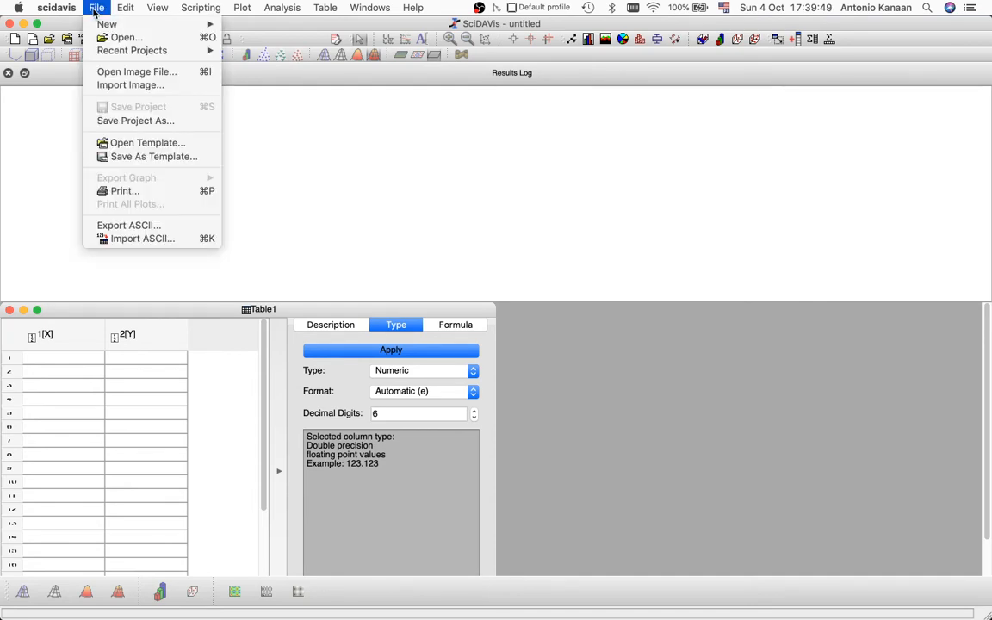
left_click(164, 240)
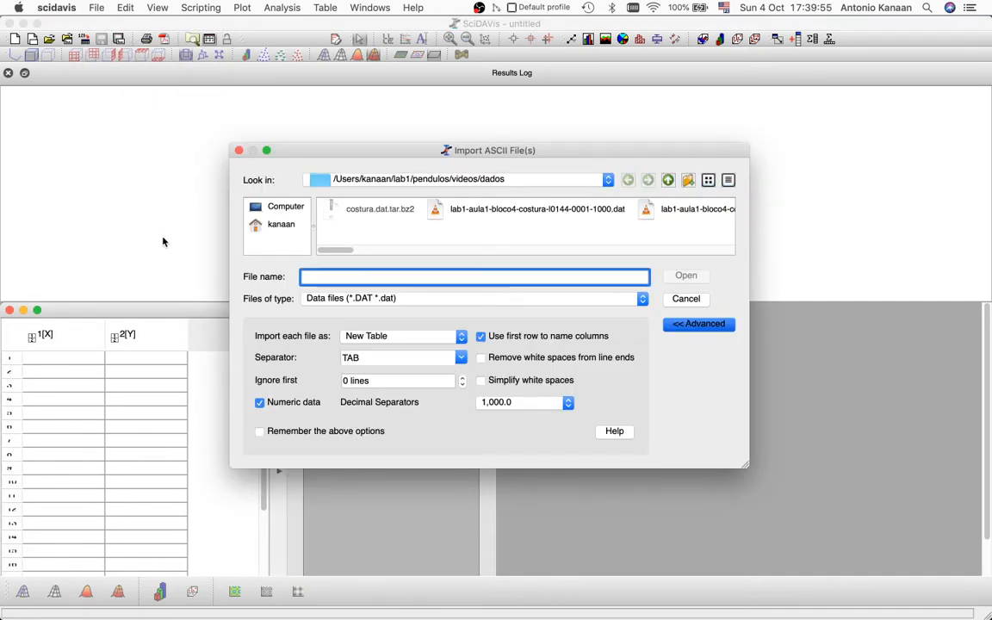
left_click(461, 359)
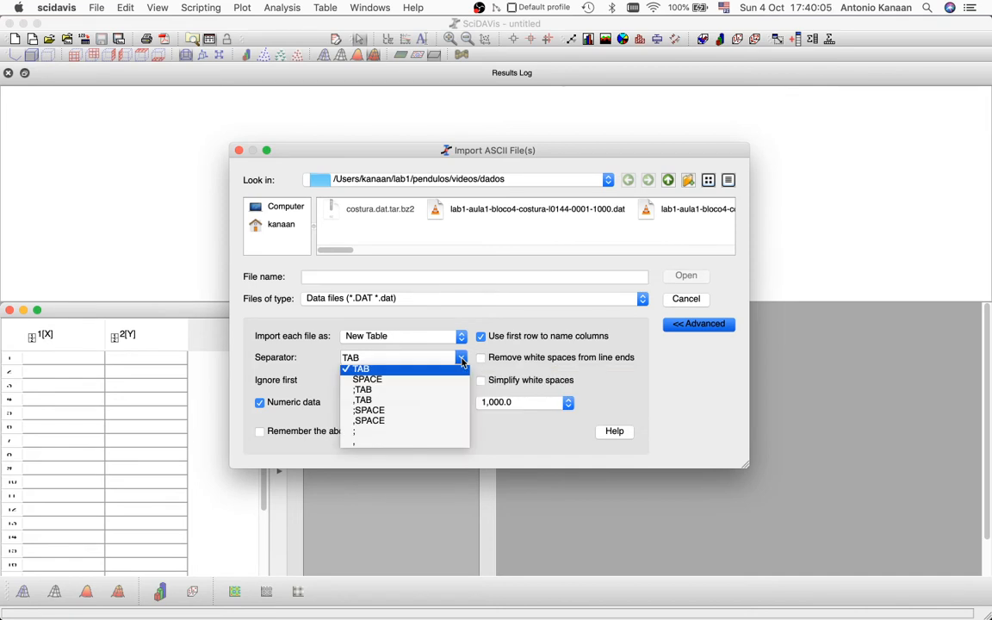
left_click(397, 381)
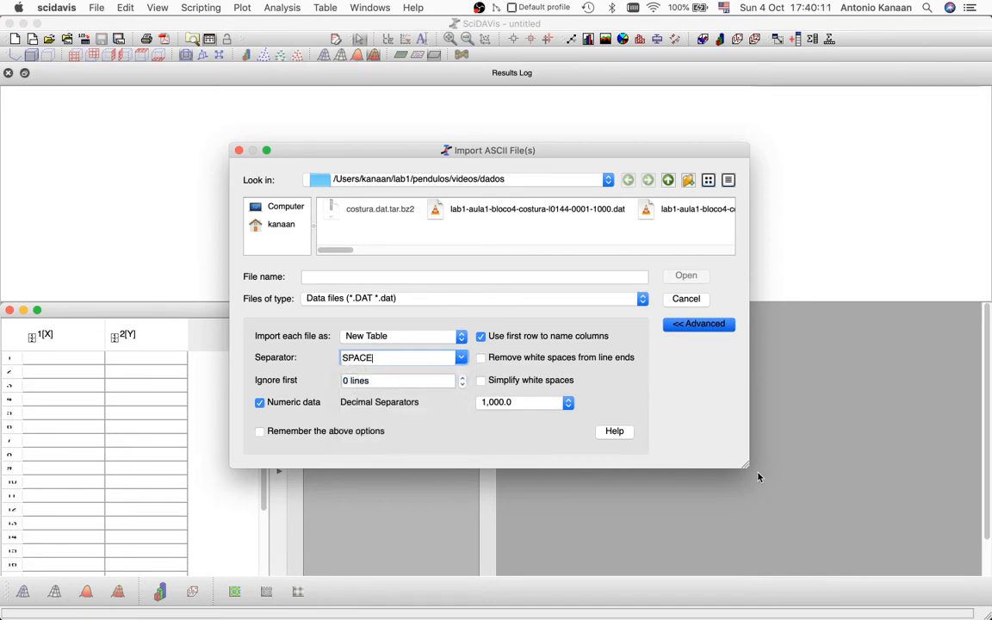
Import the data file lab1-aula1-bloco4-costura-l0144-0001-1000.tx.dat into a new table.
left_click_drag(746, 467, 776, 572)
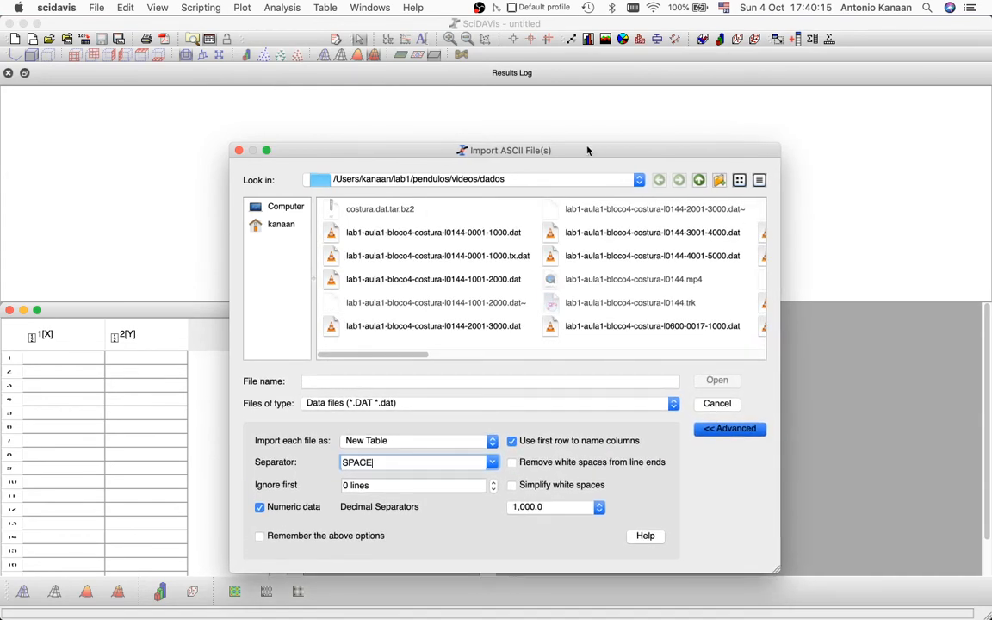
left_click_drag(588, 151, 510, 94)
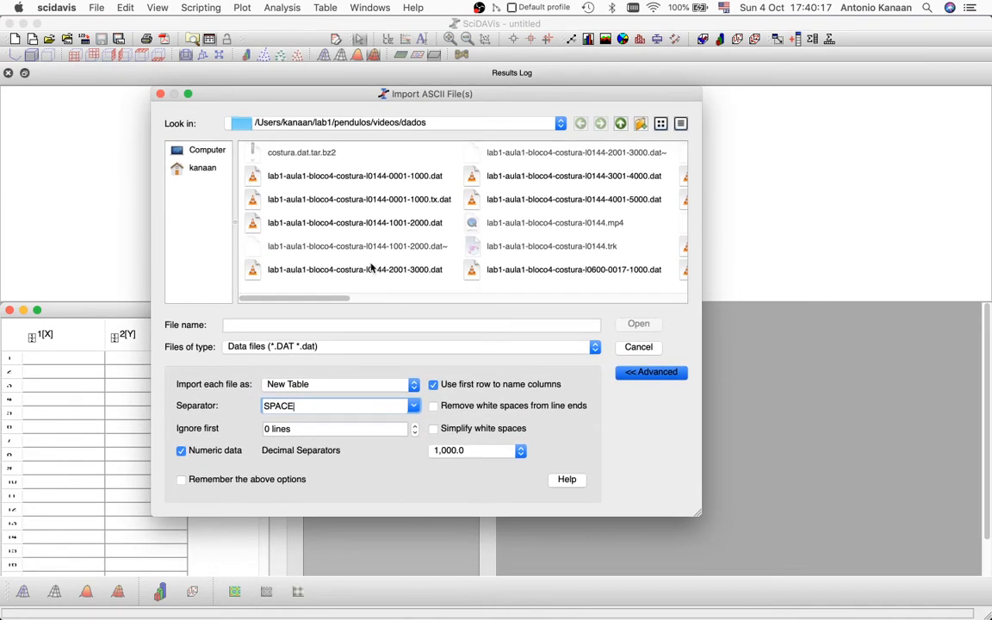
left_click(369, 201)
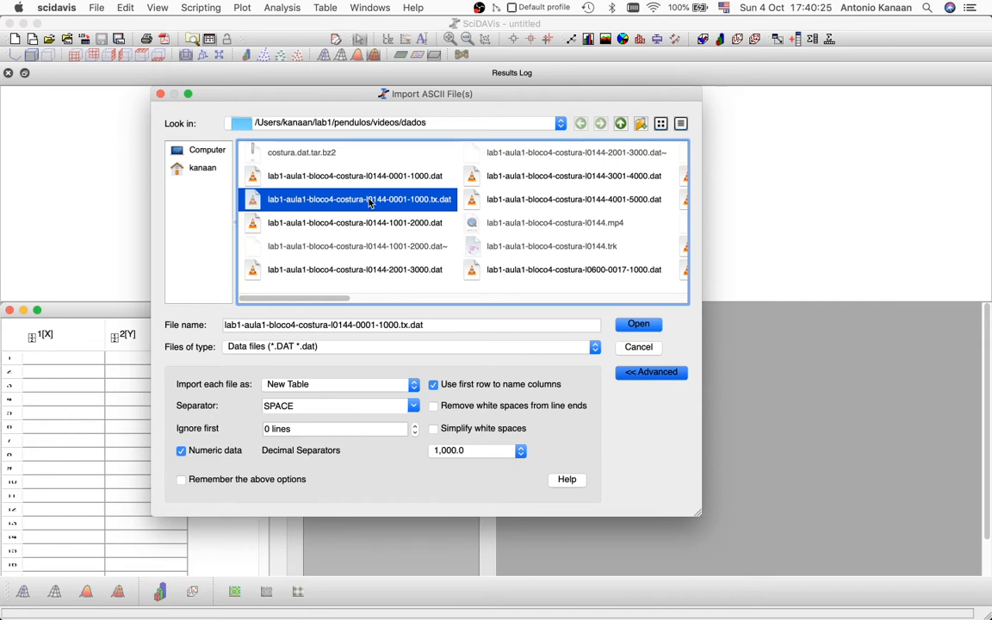
double_click(369, 199)
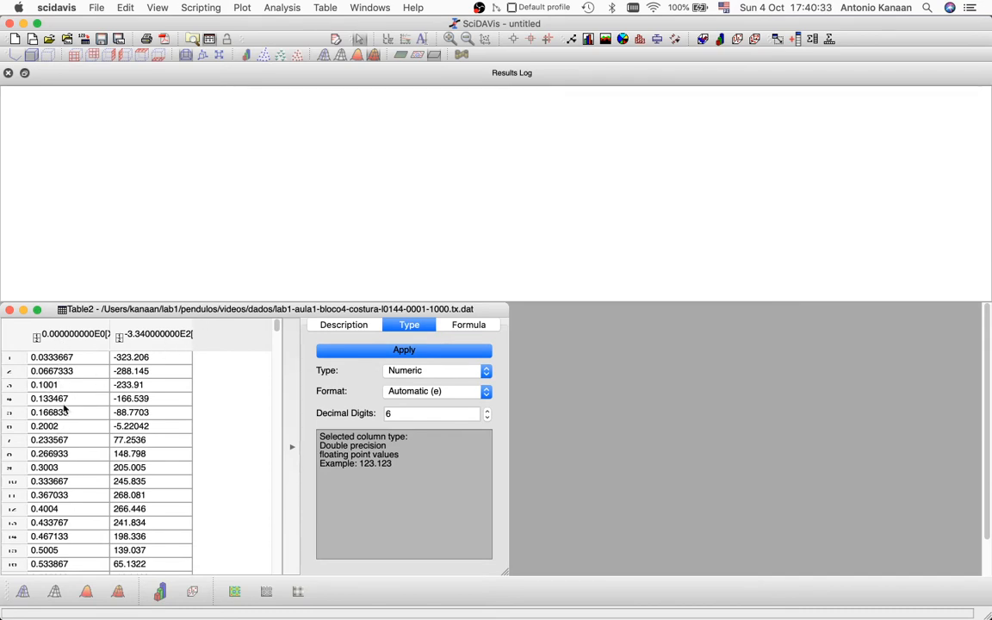
Create a scatter plot from the second column of the imported table.
left_click(166, 338)
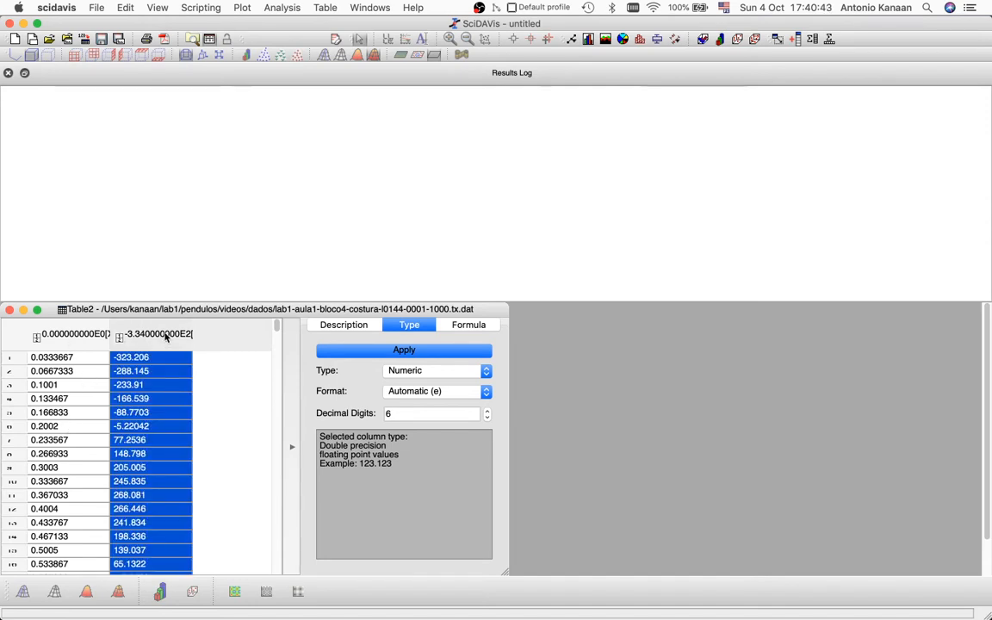
left_click(238, 8)
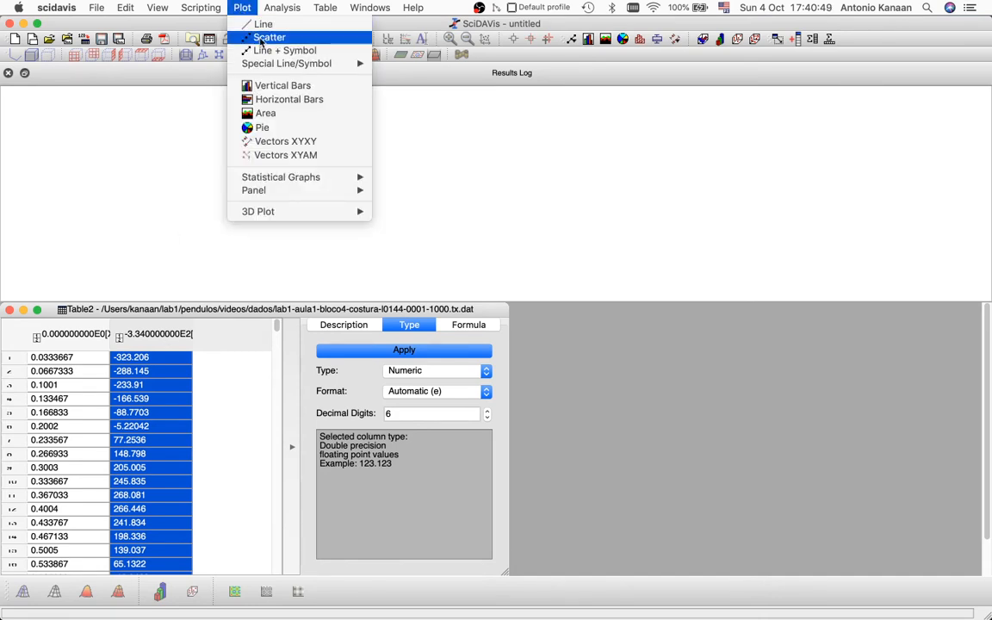
left_click(266, 38)
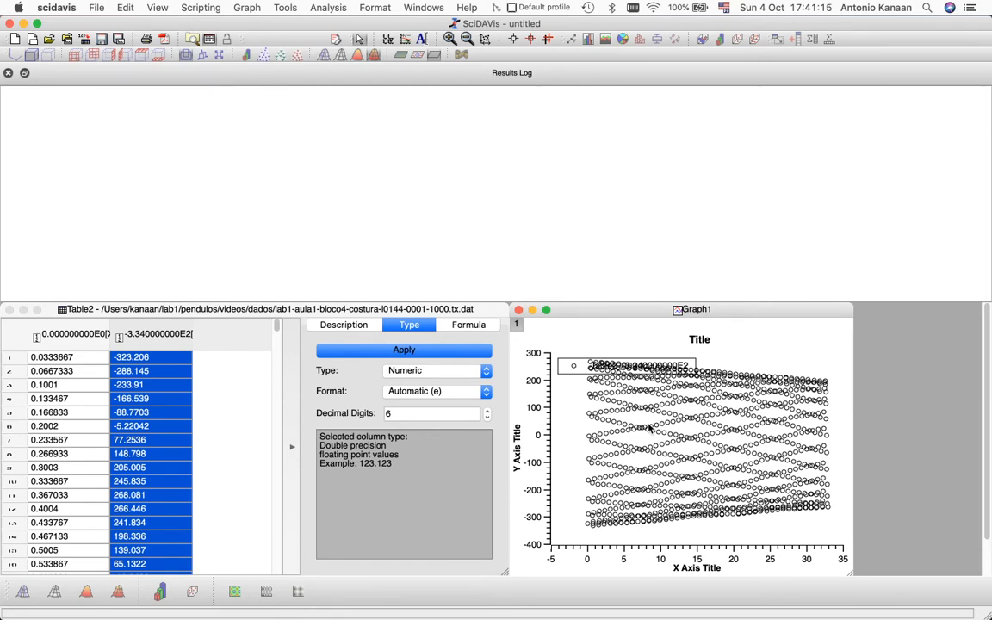
Start a blank user-defined function in the Fit Wizard for the plotted data and name it pendulo.
left_click(328, 9)
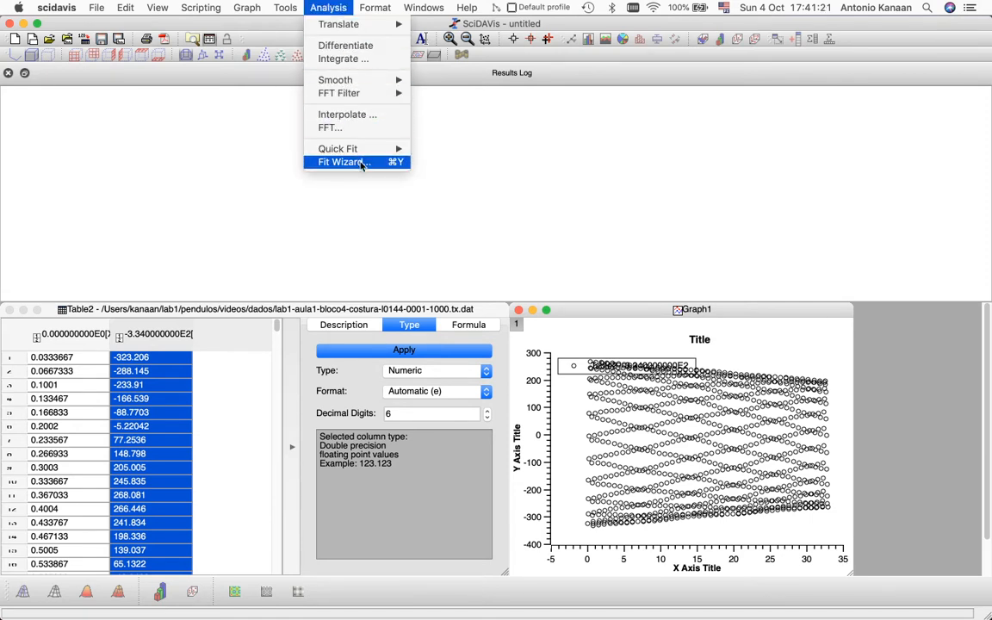
left_click(361, 162)
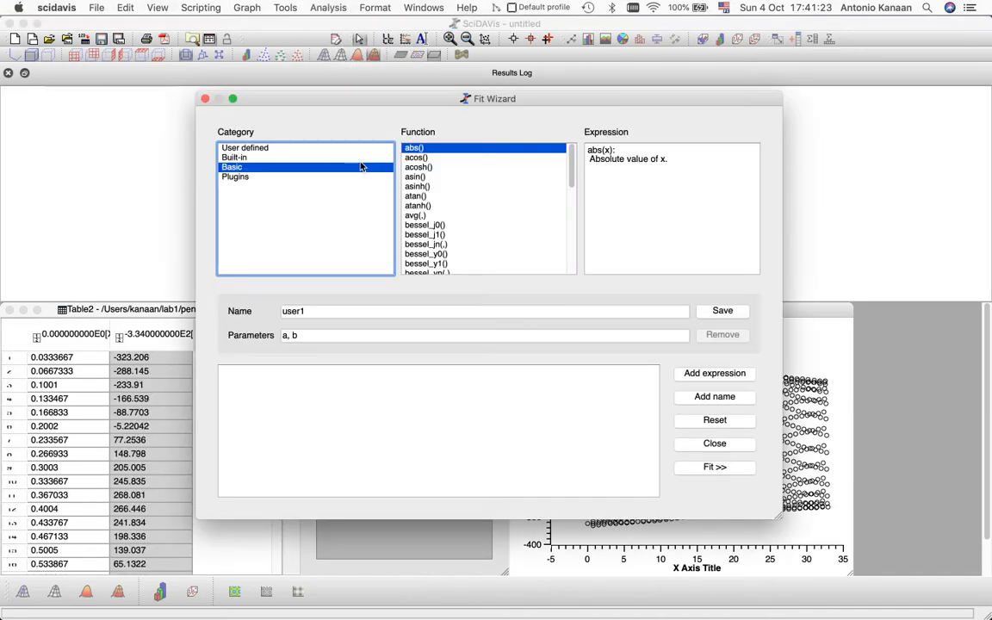
left_click(268, 149)
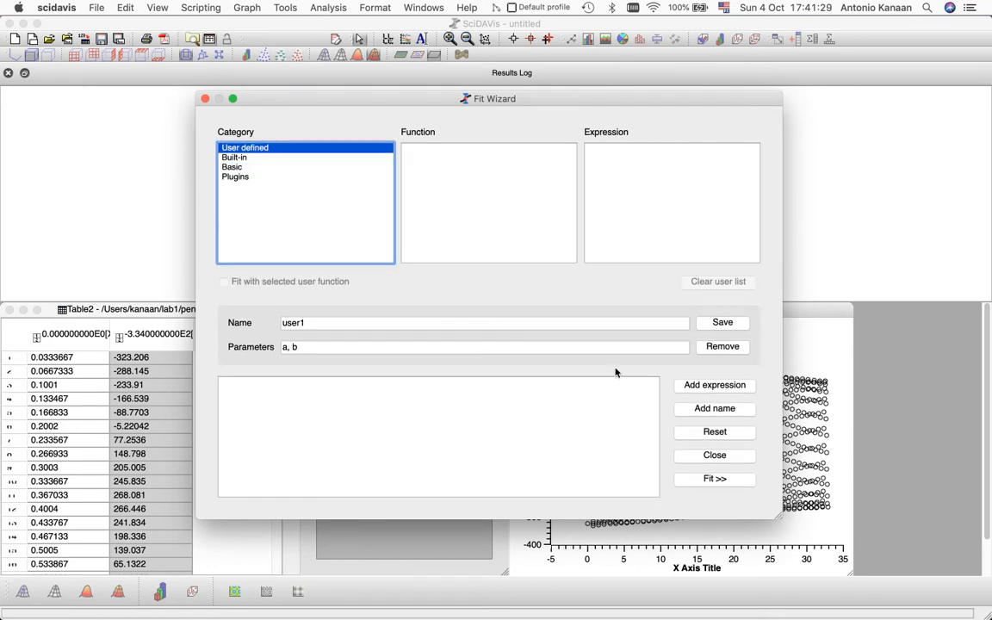
left_click(714, 433)
left_click(517, 326)
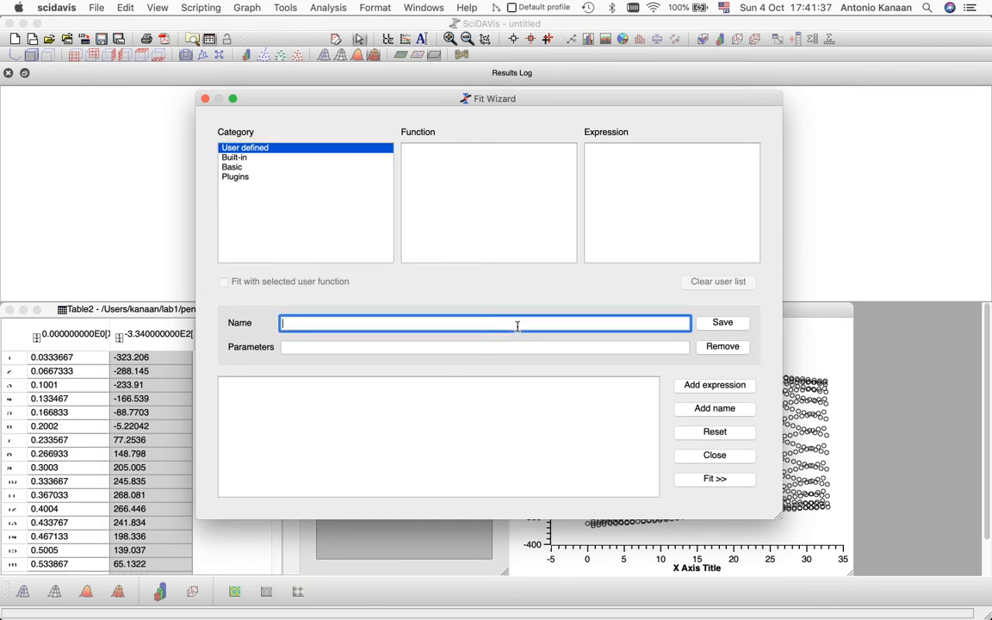
type("pendulo")
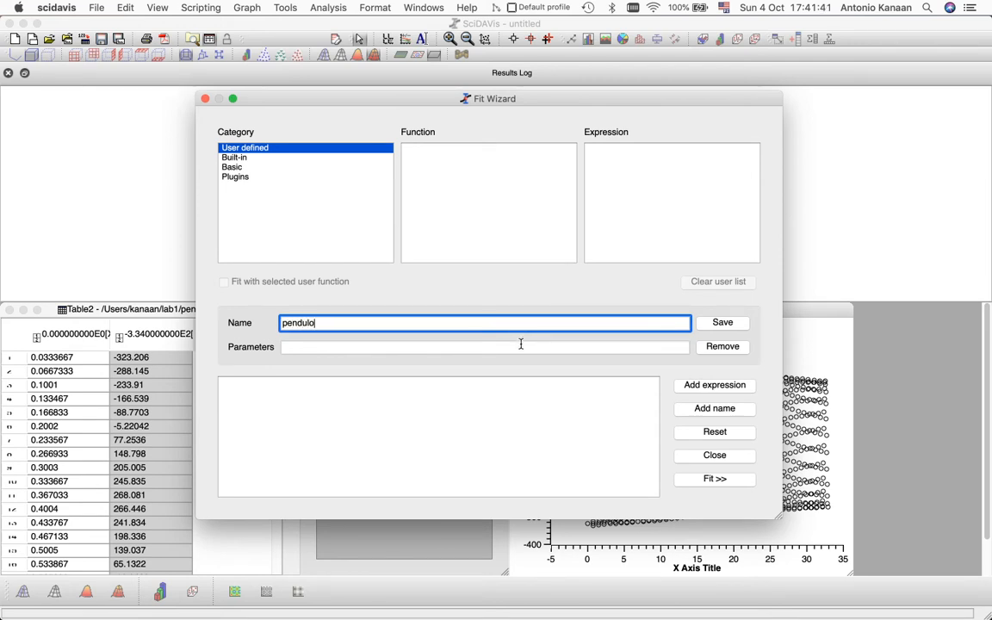
Define the fit function's parameters as A, w, phi, b2m, a, b.
left_click(520, 345)
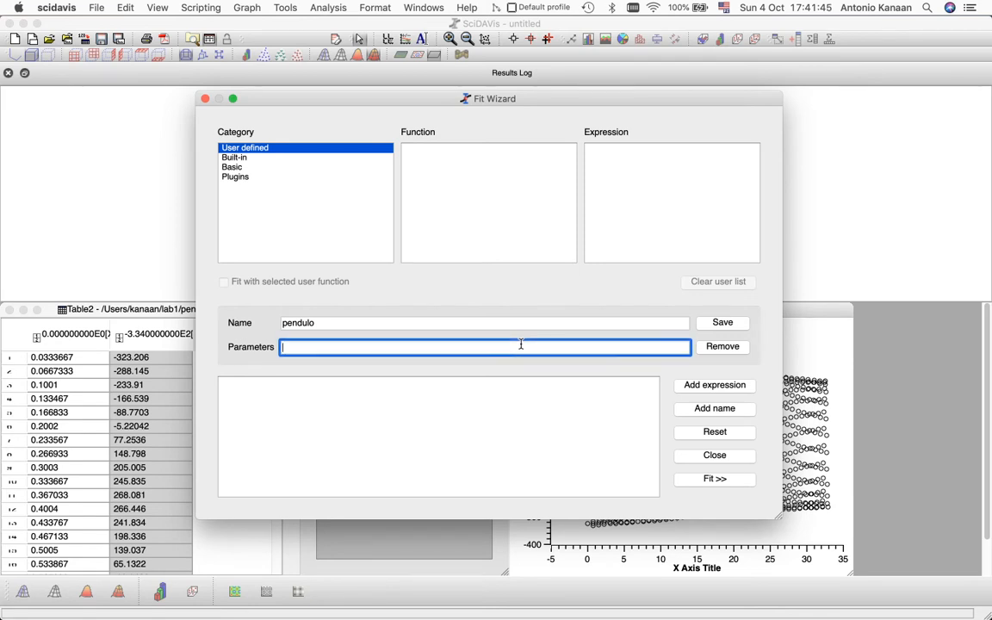
type("A, ")
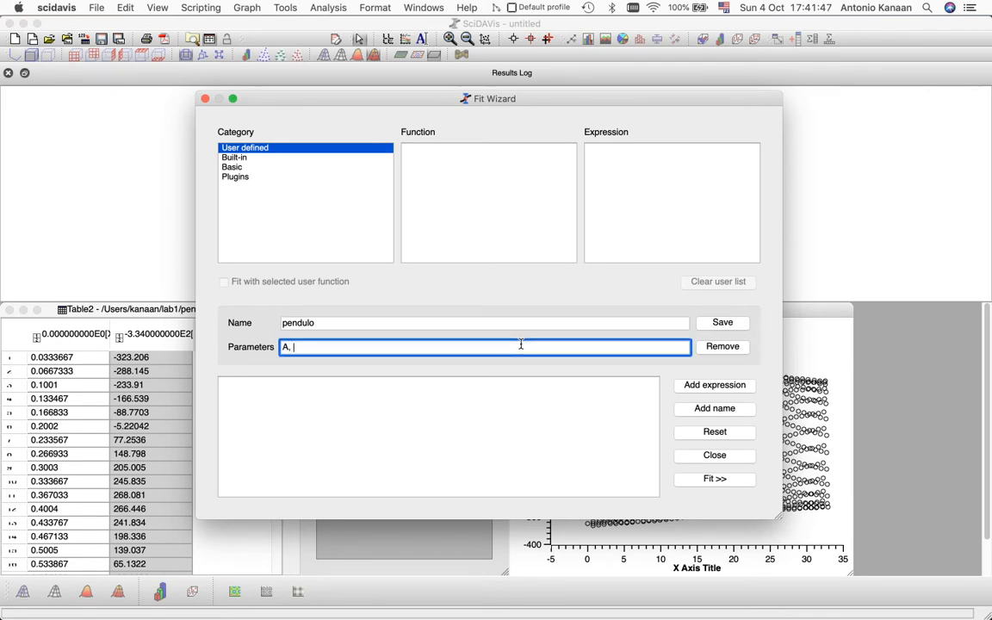
type("w, phi, b2m,")
type("a, b")
Enter the function expression A * sin( w*x + phi) * exp(-b2m*x) + a + b*x and save the function.
left_click(521, 400)
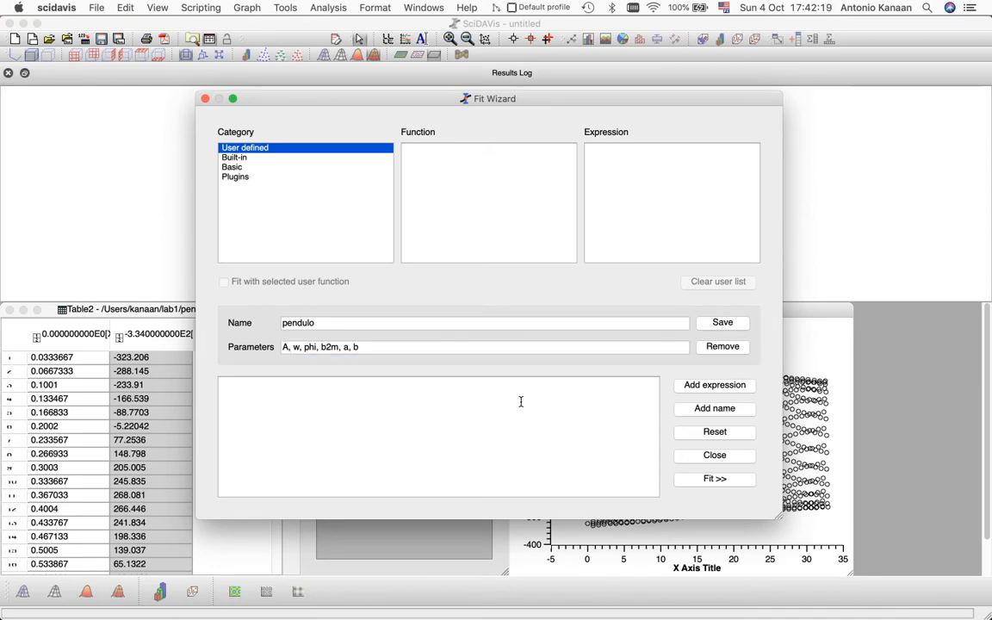
type("A * sin( w*x + phi) * exp(-b2m*")
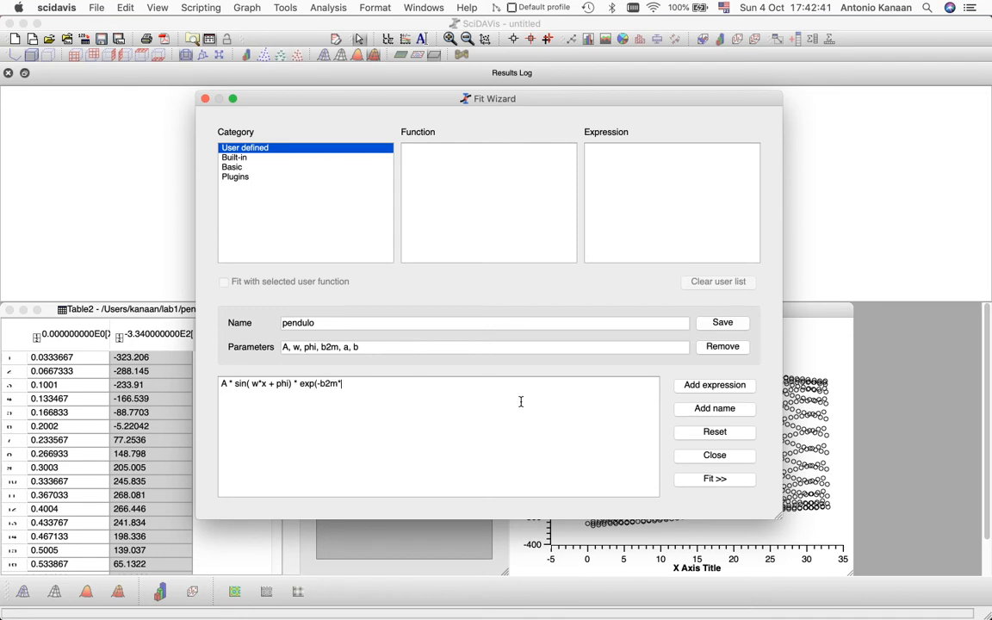
type("x) + a + b*x")
left_click(739, 322)
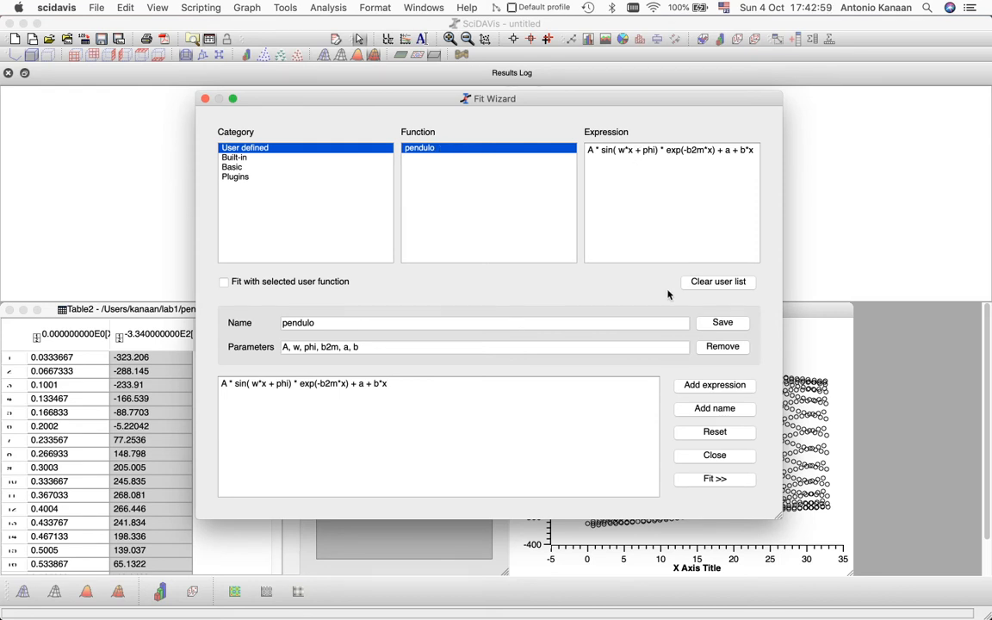
Proceed to the fit settings for pendulo and set the initial guesses for A to 300 and w to 8.
left_click(716, 479)
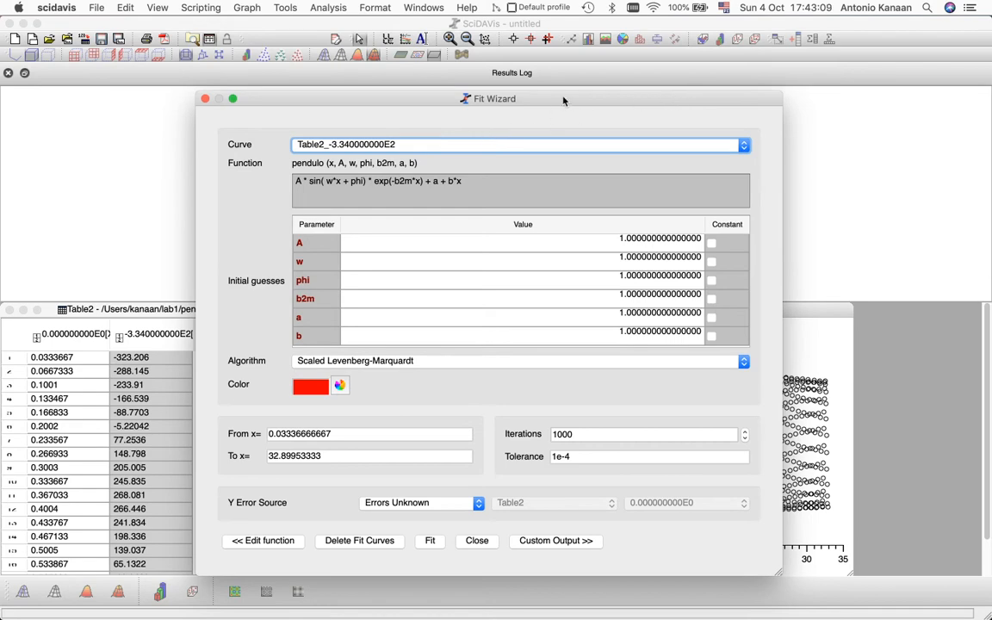
left_click_drag(564, 101, 277, 114)
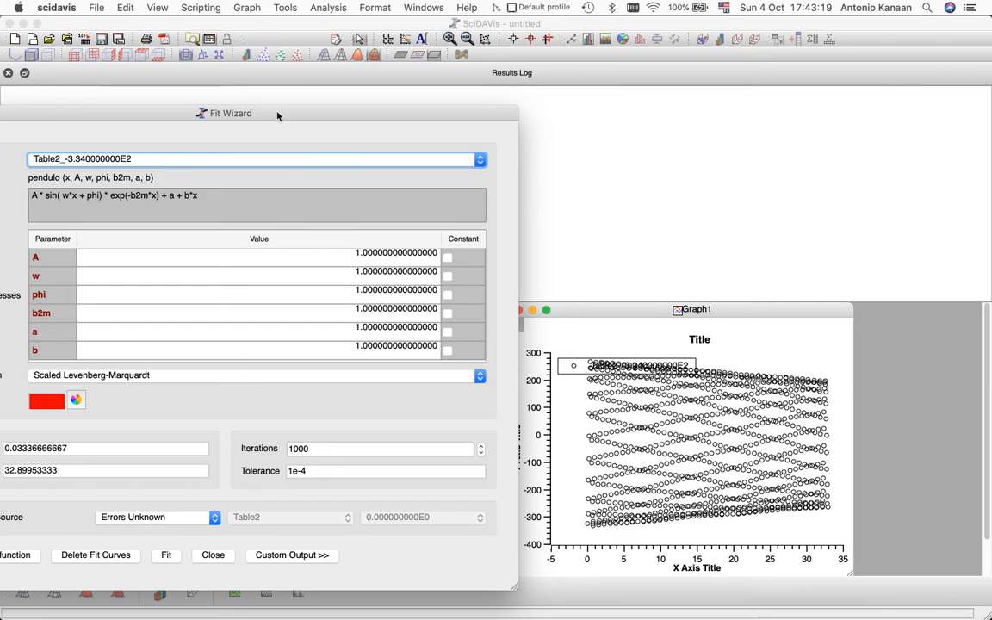
left_click(364, 256)
left_click(364, 256)
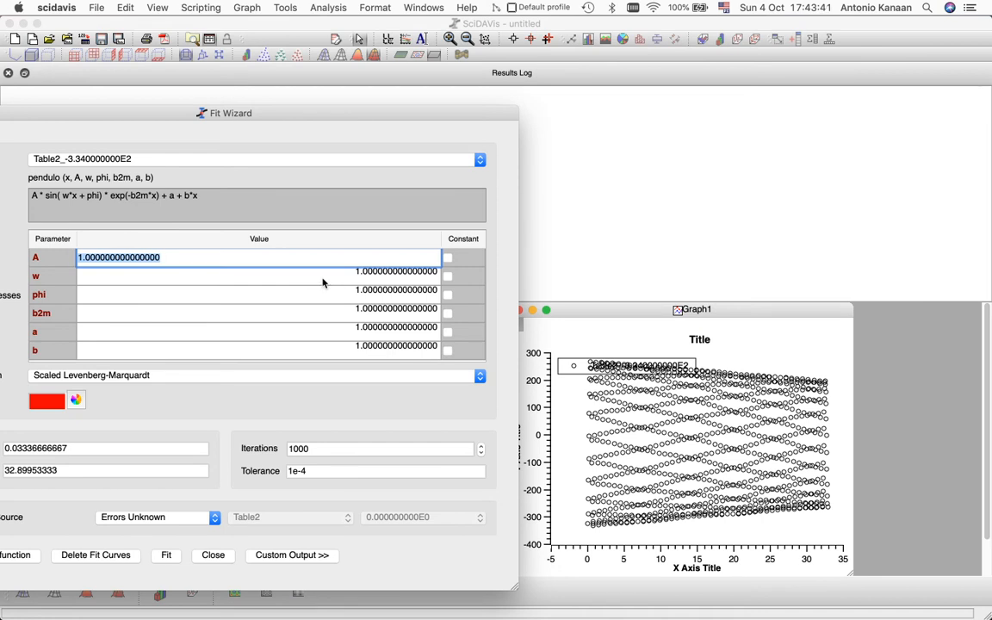
type("300")
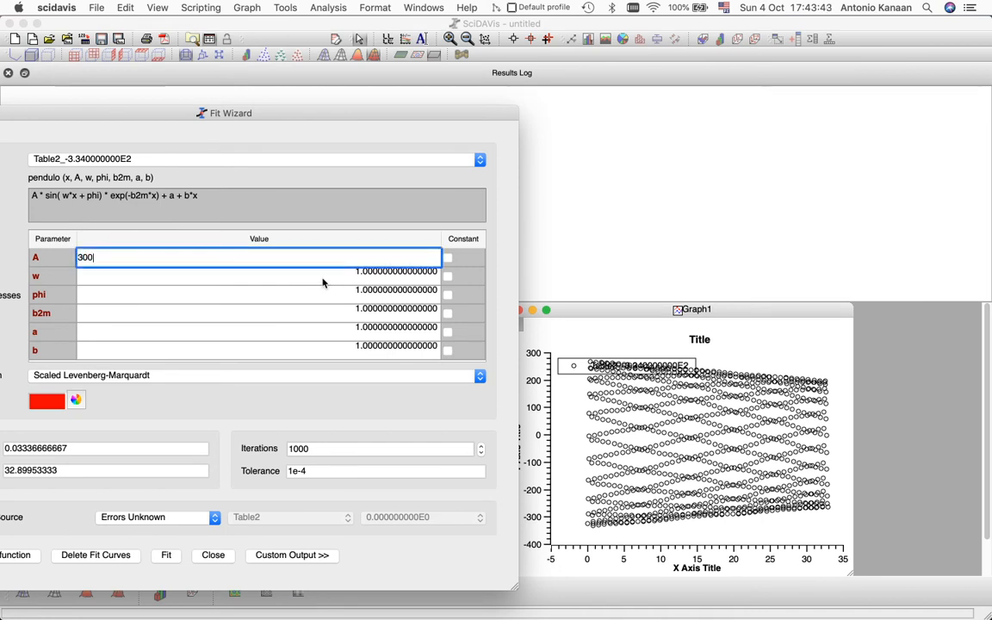
double_click(323, 282)
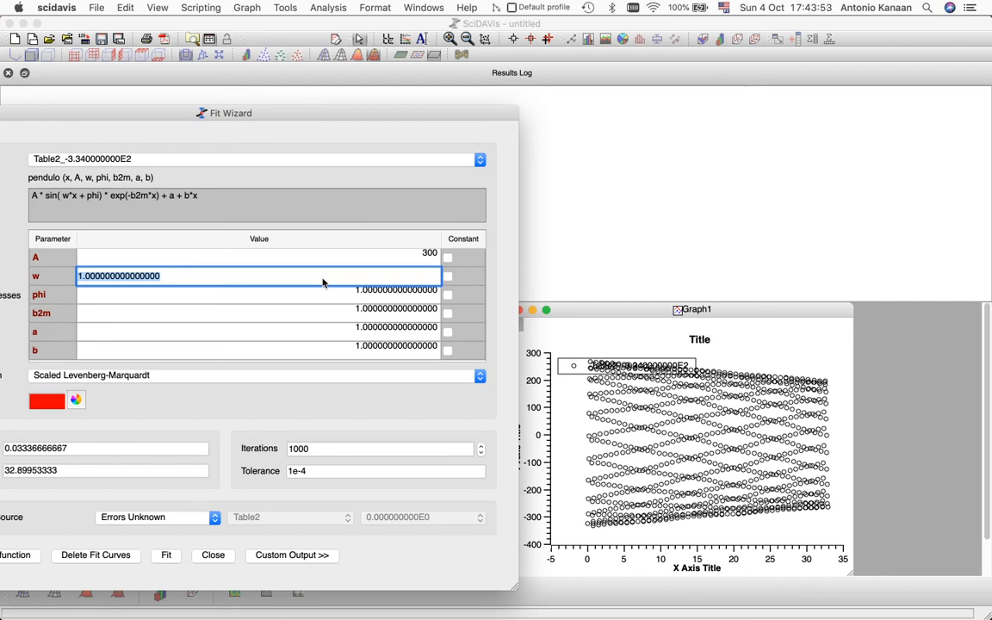
type("8")
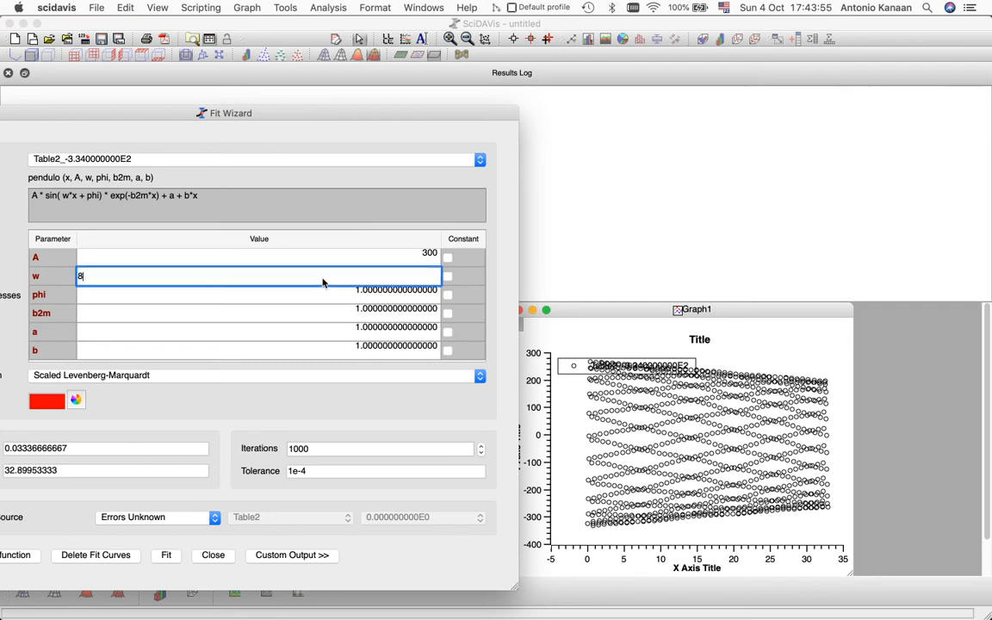
type(".")
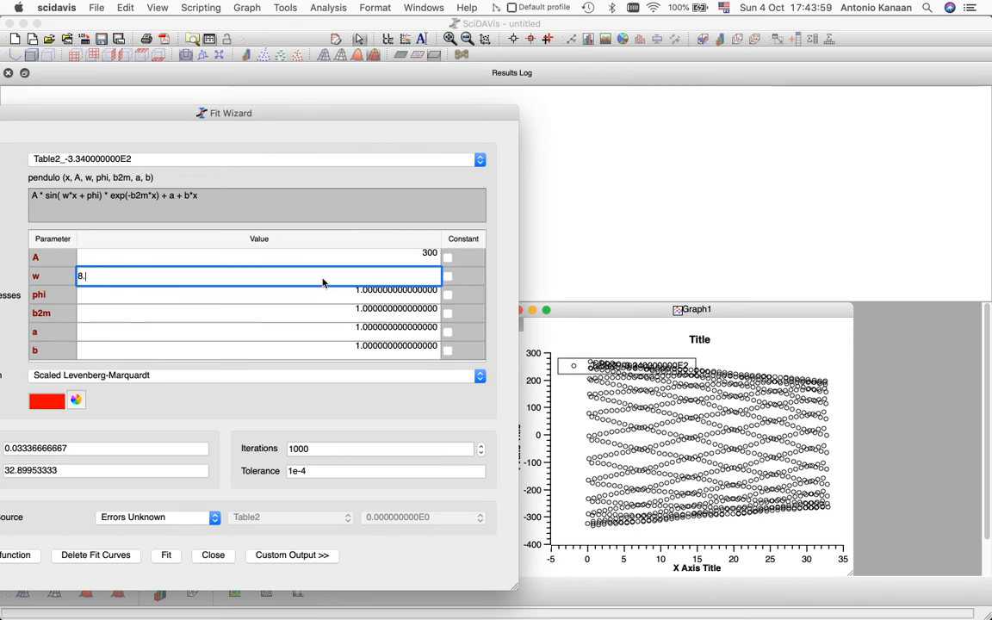
Set the initial guesses for phi and b2m to 0.1 each.
key("Tab")
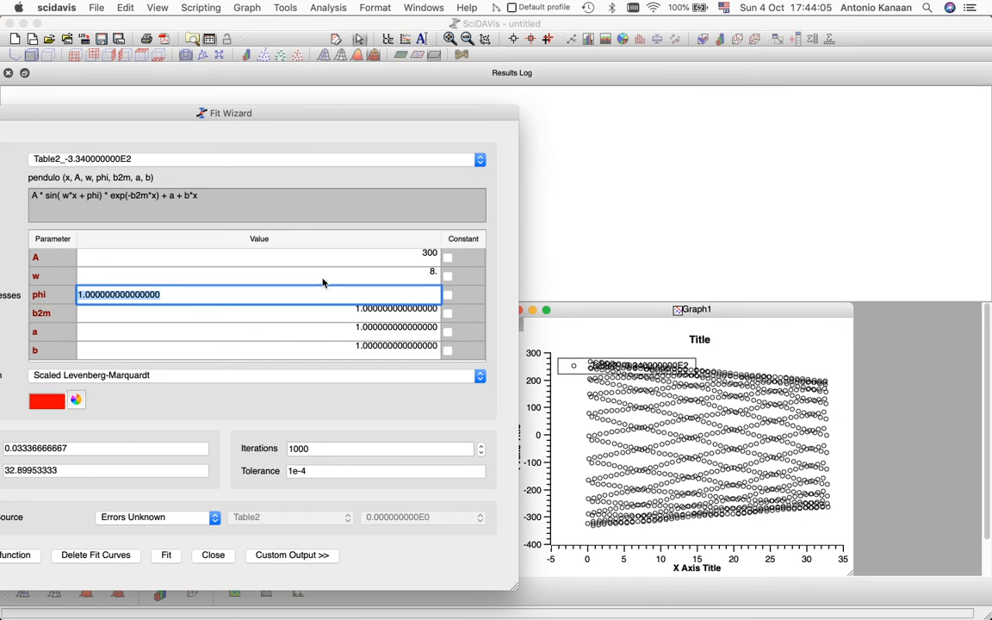
type("0")
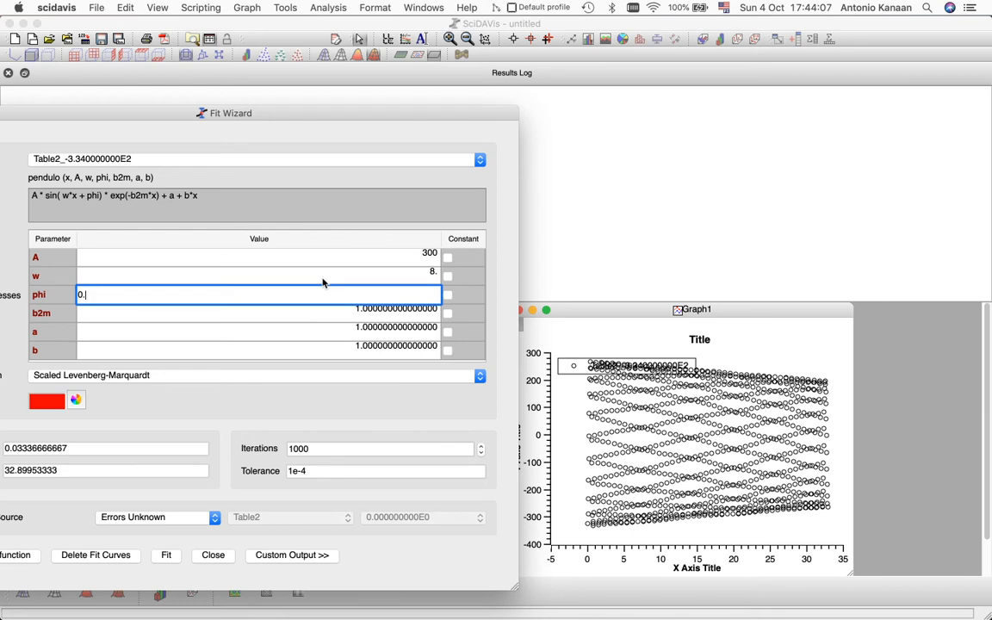
type(".1")
key("Tab")
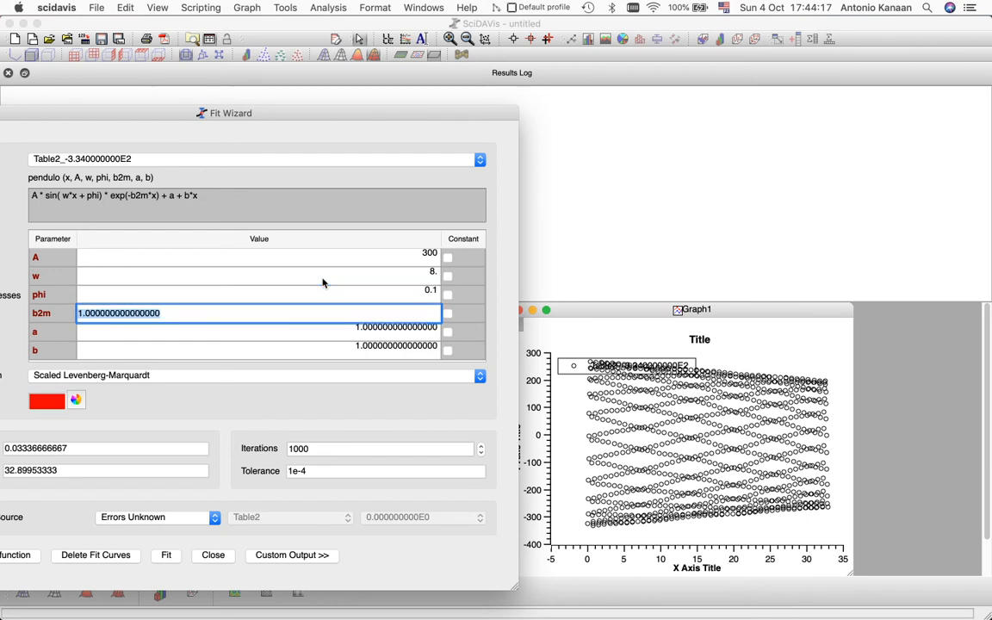
type("0.1")
Set the initial guesses for a to -50 and b to .1.
key("Tab")
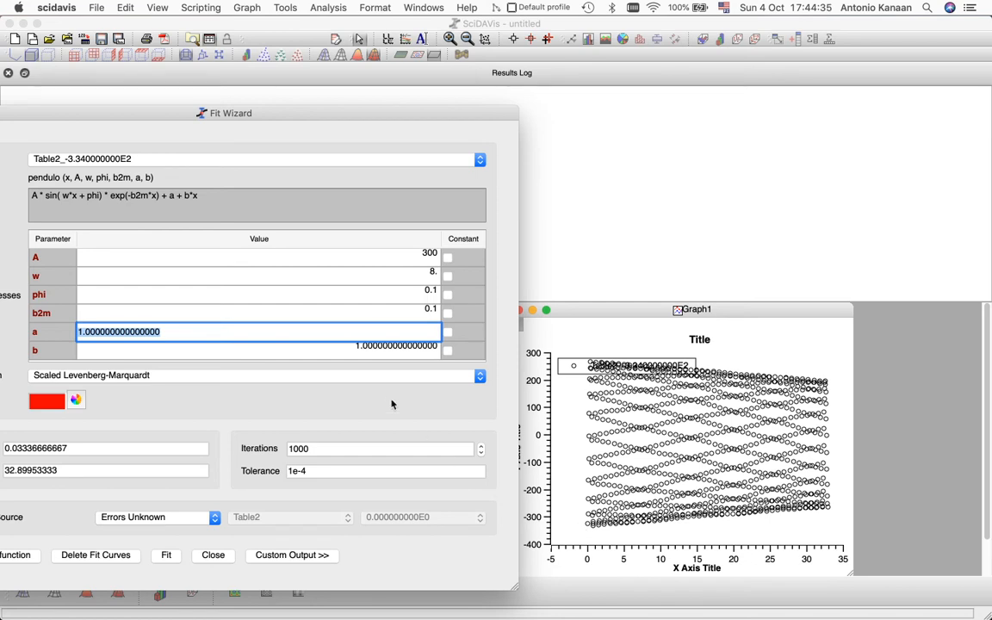
type("-50")
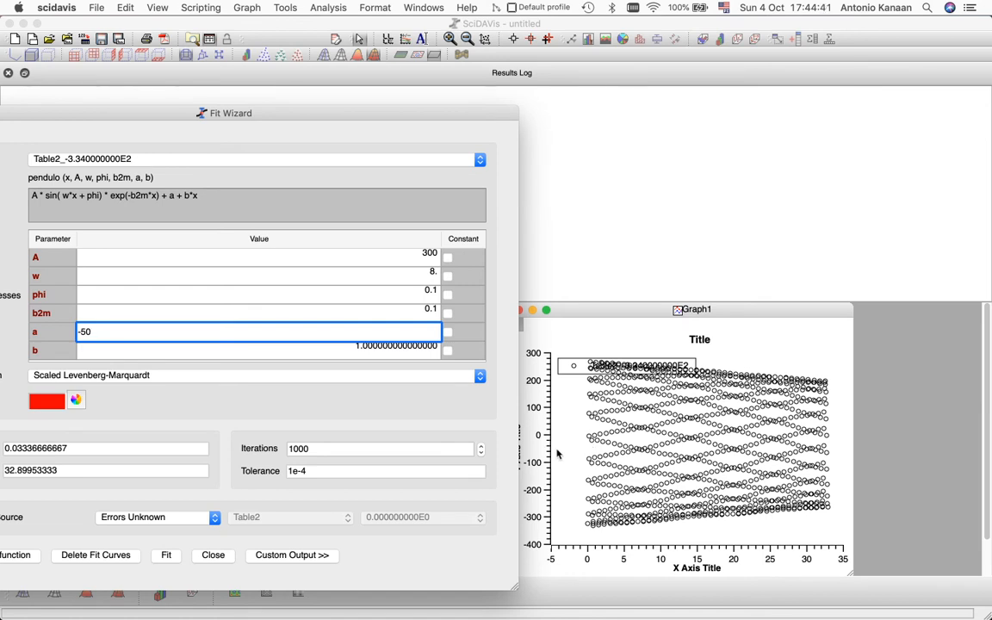
left_click(283, 349)
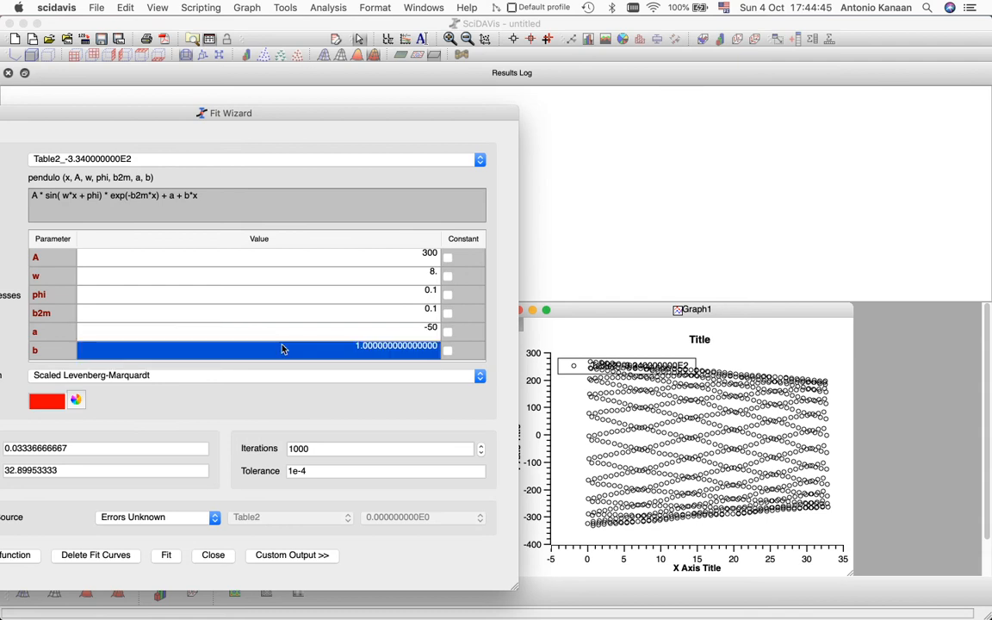
type(".1")
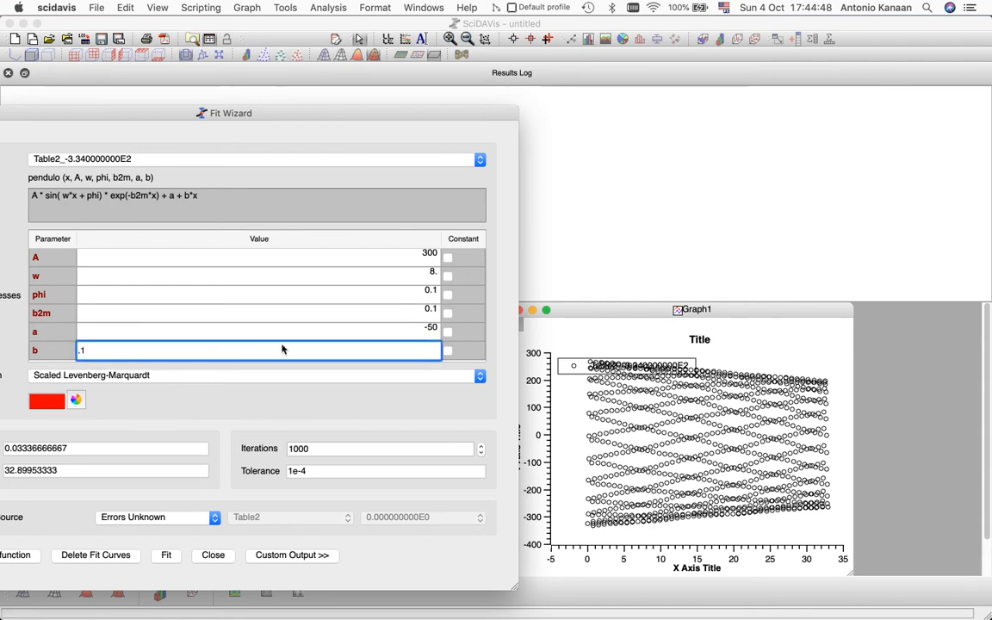
key("Return")
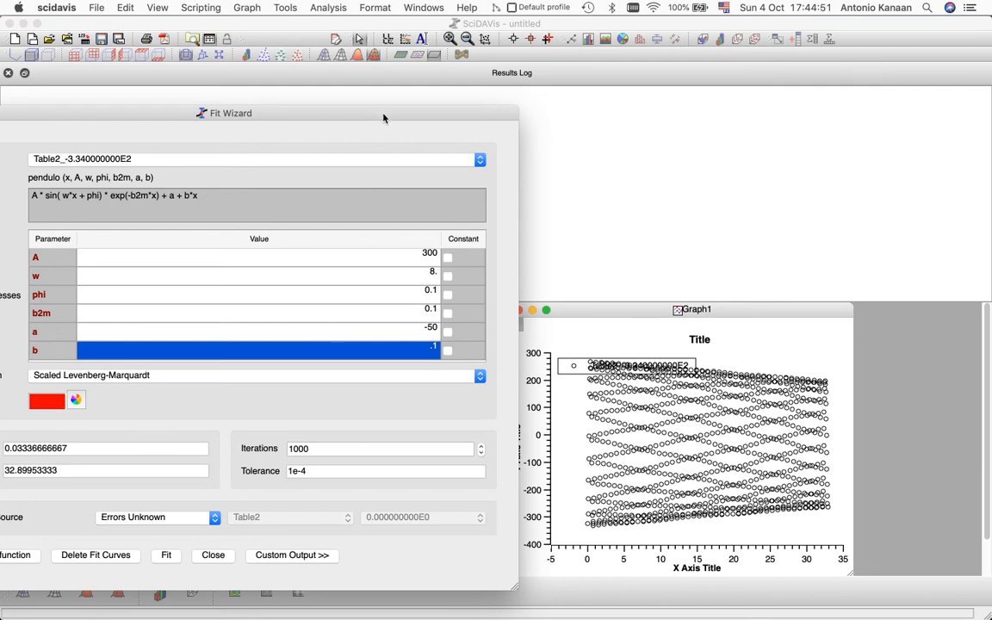
Bring the whole Fit Wizard into view, run the pendulo fit with the entered guesses and close the wizard.
left_click_drag(384, 118, 535, 101)
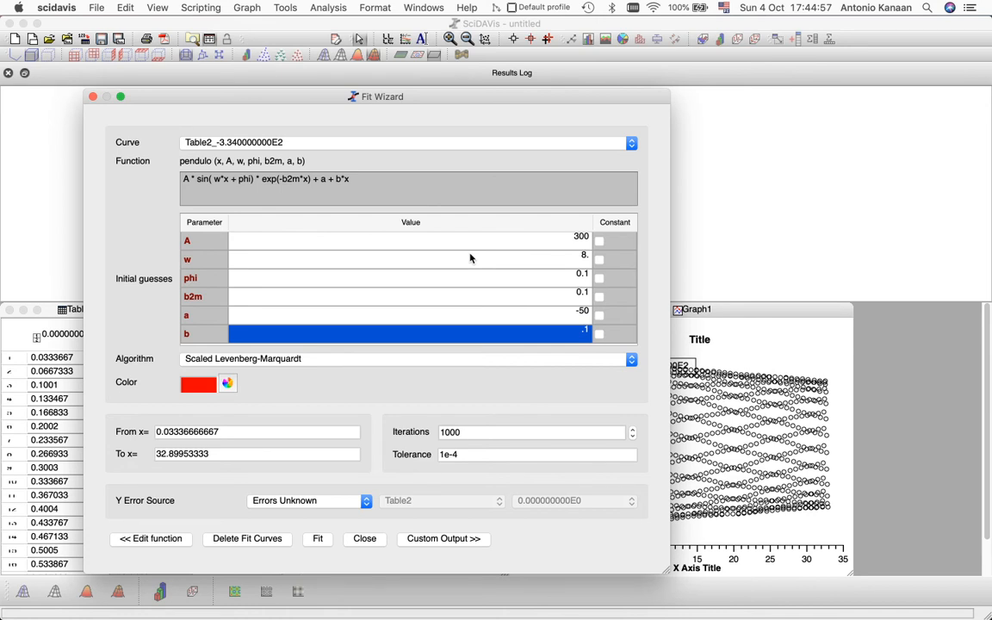
left_click(318, 539)
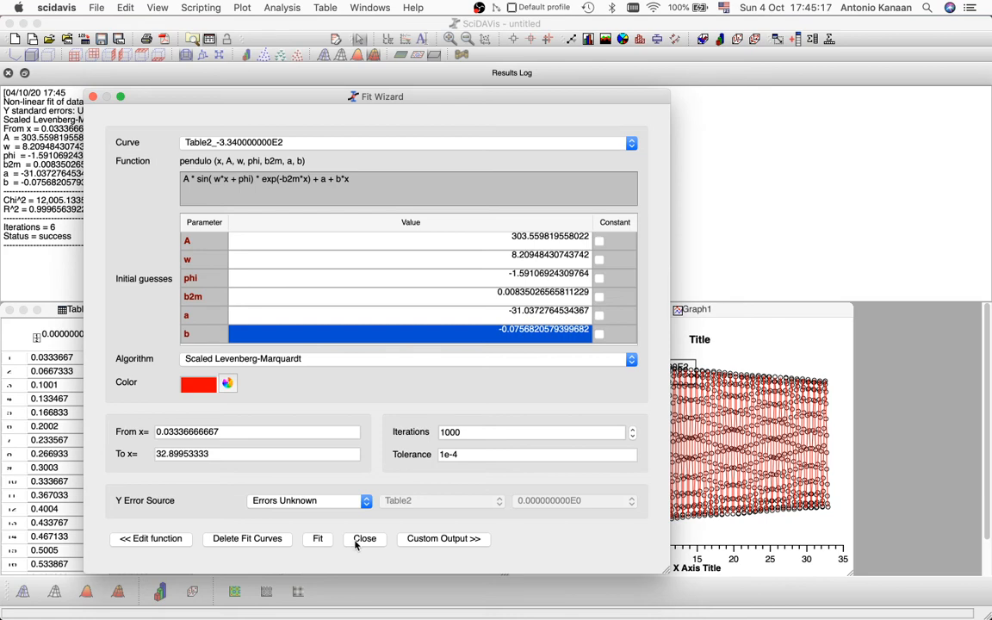
left_click(358, 541)
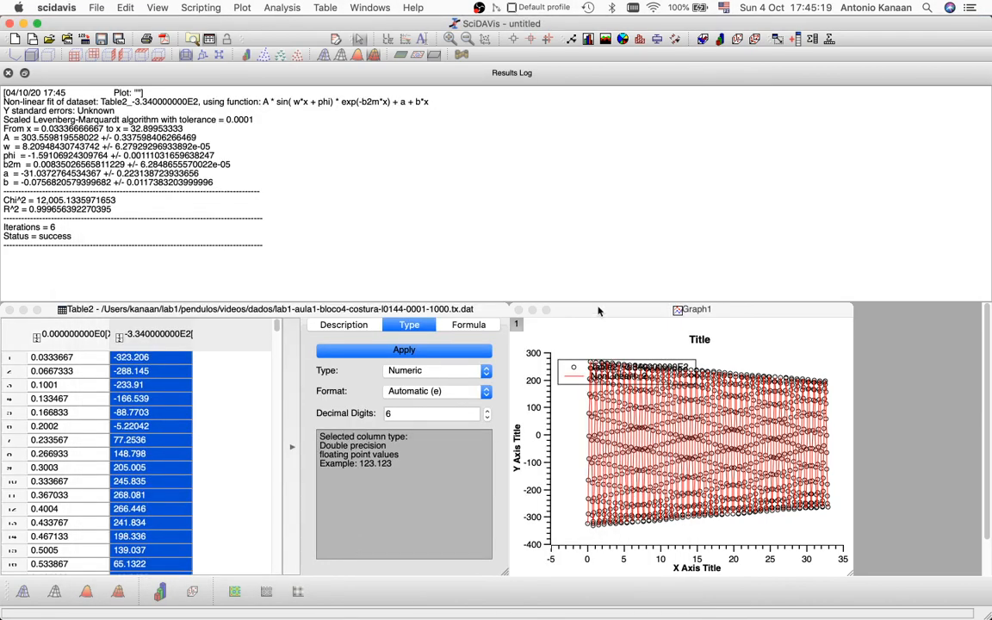
Maximize the Graph1 window and enlarge the graph area to inspect the fitted curve against the data points.
double_click(599, 310)
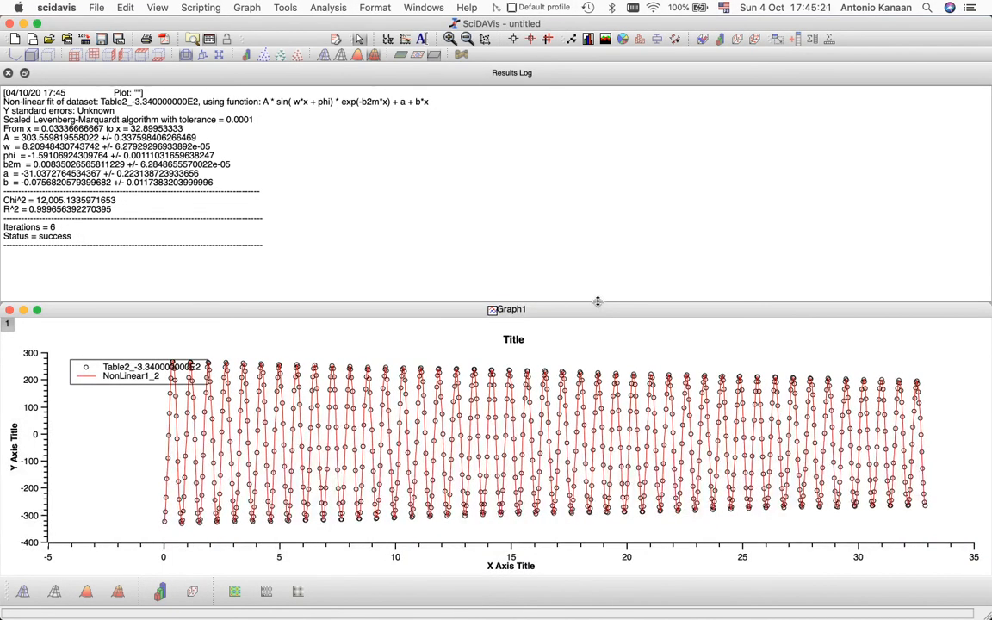
left_click_drag(598, 301, 582, 113)
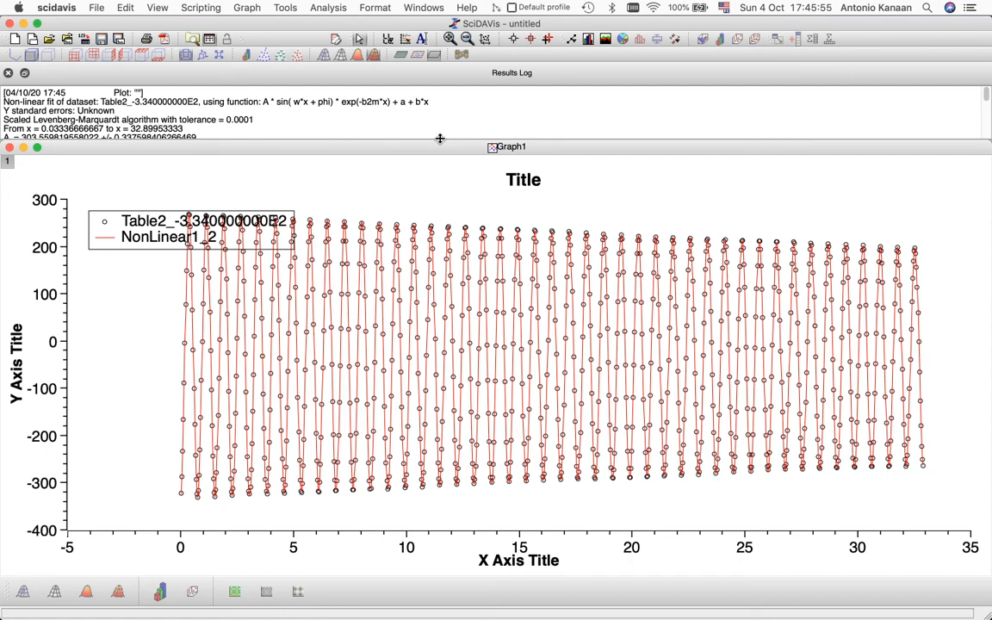
Enlarge the results log and examine the fitted values of A, w and b2m, and the uncertainty of w.
left_click_drag(439, 138, 452, 339)
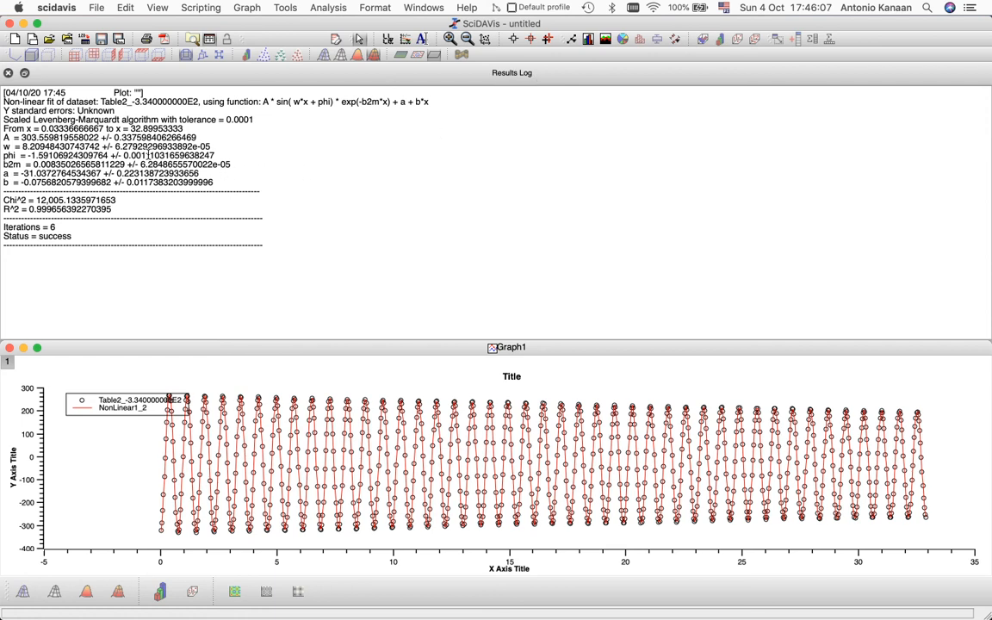
double_click(68, 138)
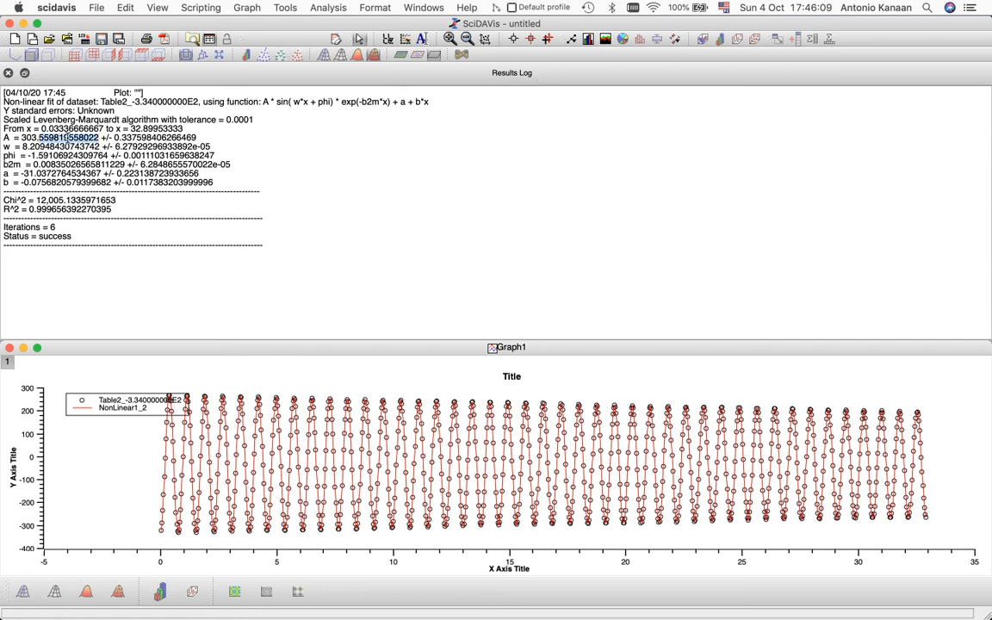
left_click_drag(21, 138, 69, 138)
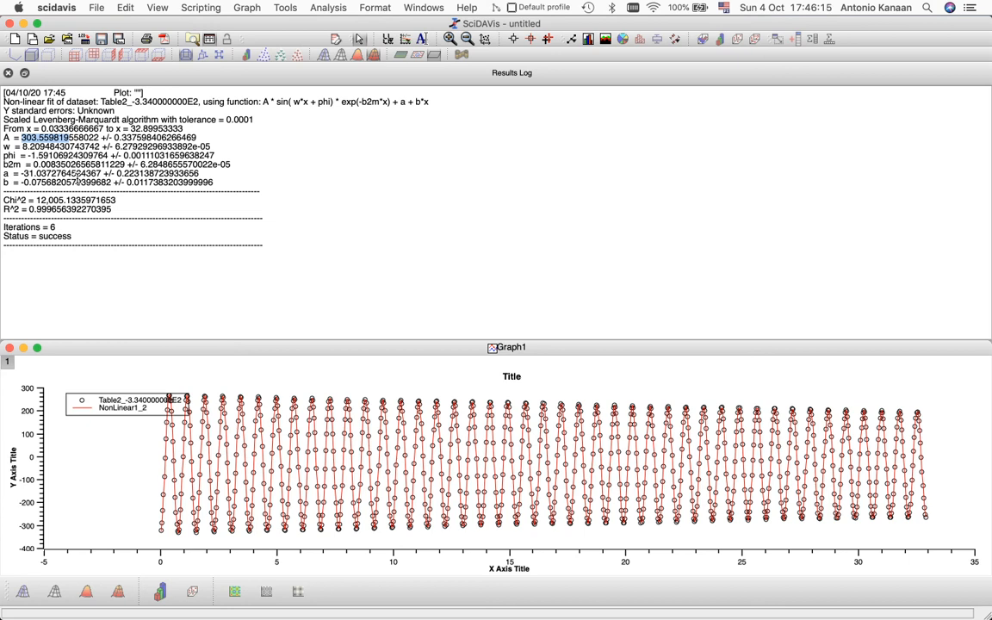
left_click_drag(21, 147, 177, 146)
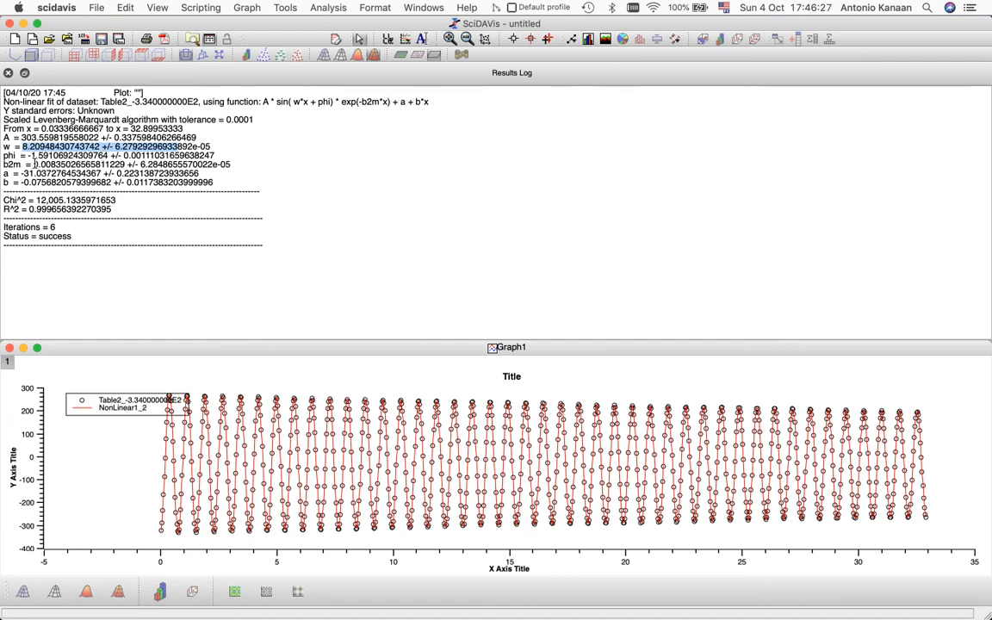
left_click_drag(33, 165, 66, 164)
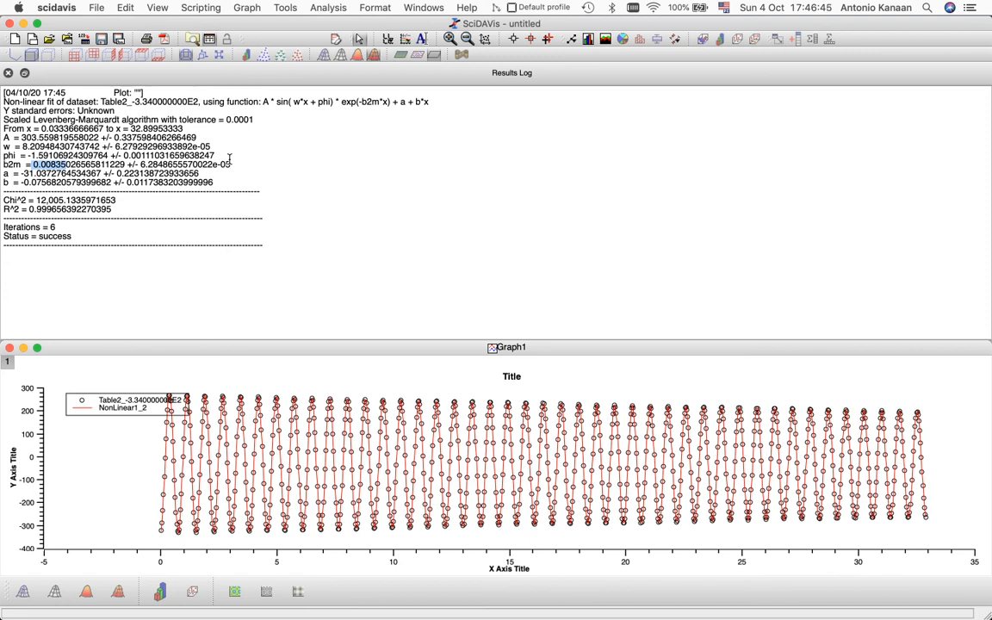
left_click(192, 131)
left_click_drag(116, 146, 214, 146)
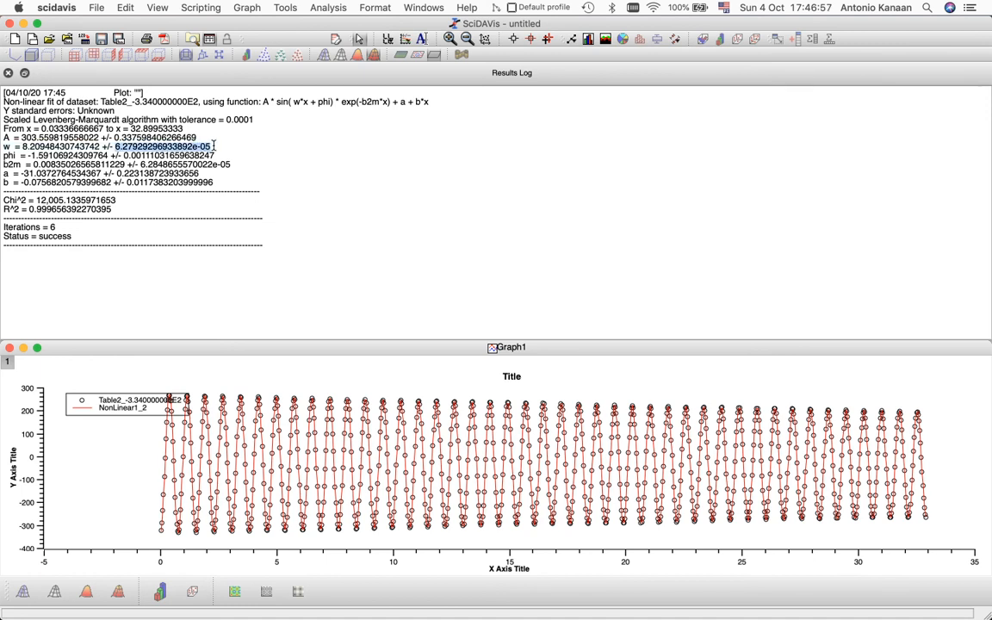